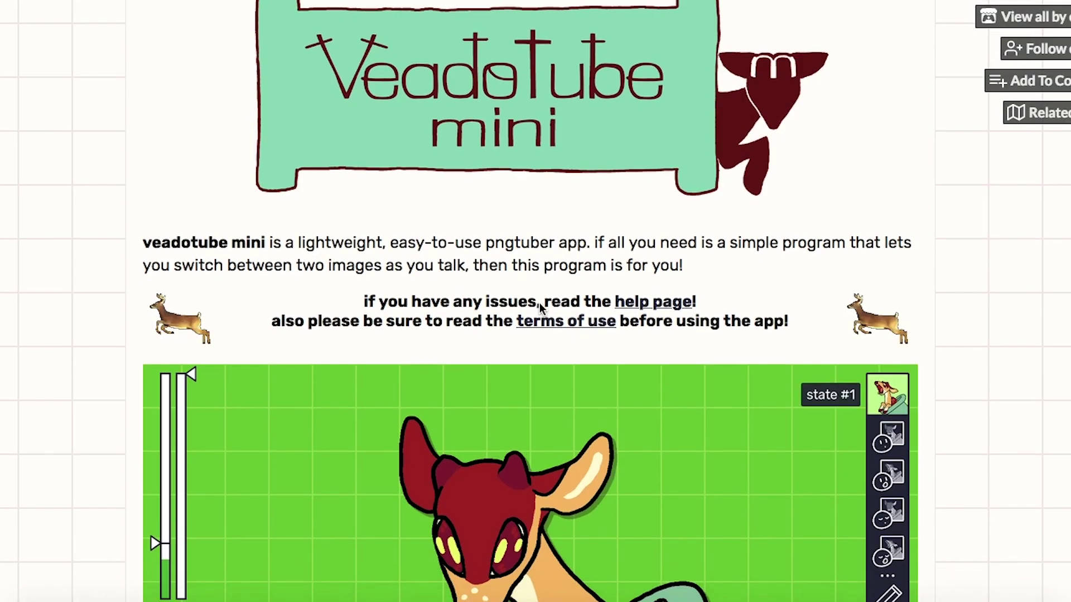
Step: Scroll the veadotube mini itch.io page past the features to the Download section's file list
scroll(539, 309, "down", 2)
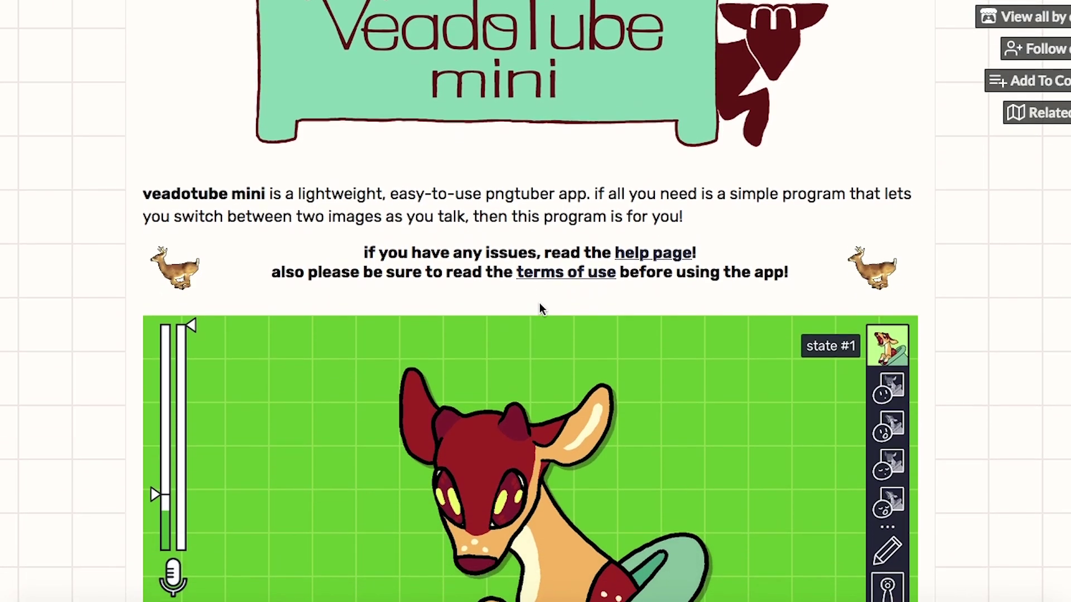
scroll(539, 309, "down", 3)
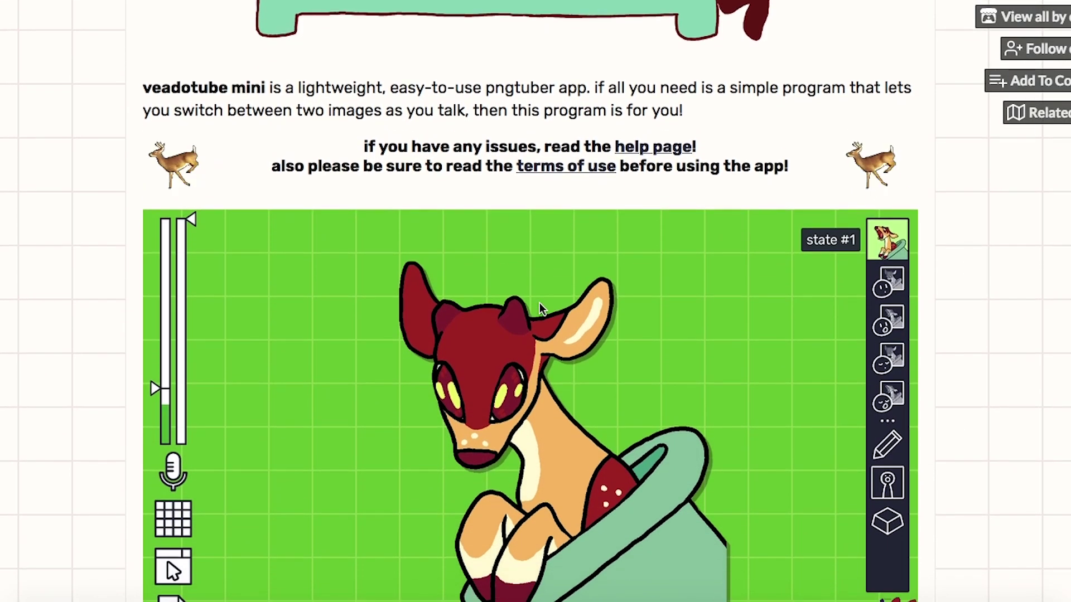
scroll(540, 306, "down", 4)
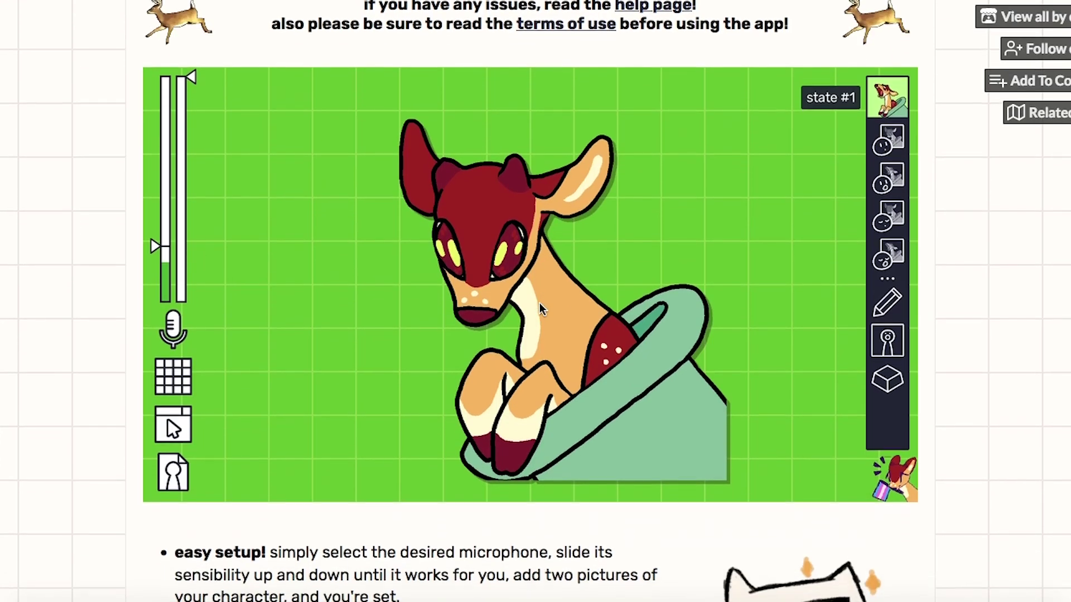
scroll(540, 310, "down", 3)
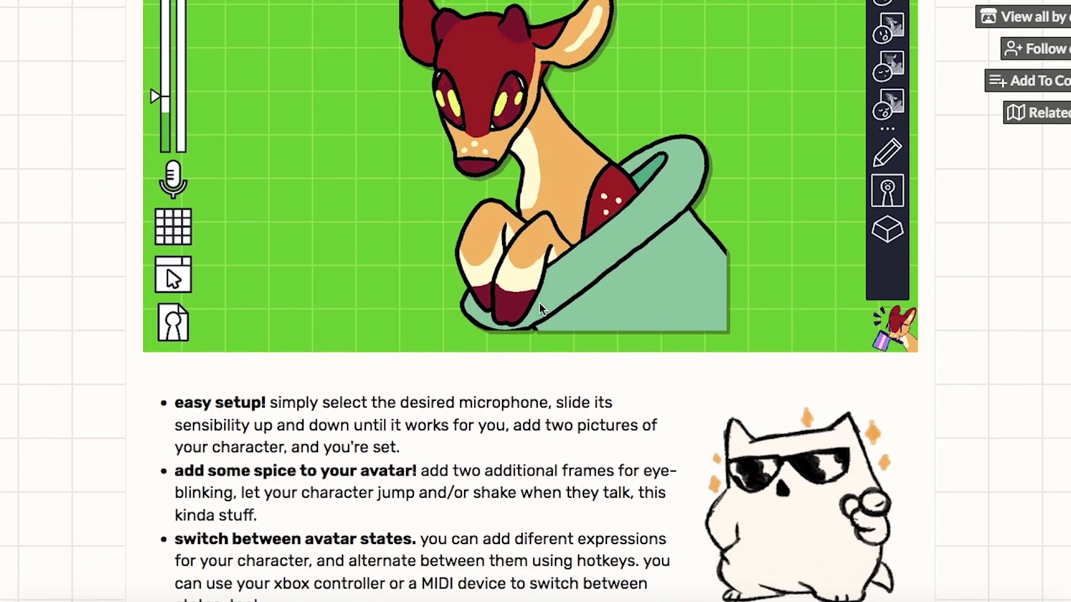
scroll(541, 308, "down", 4)
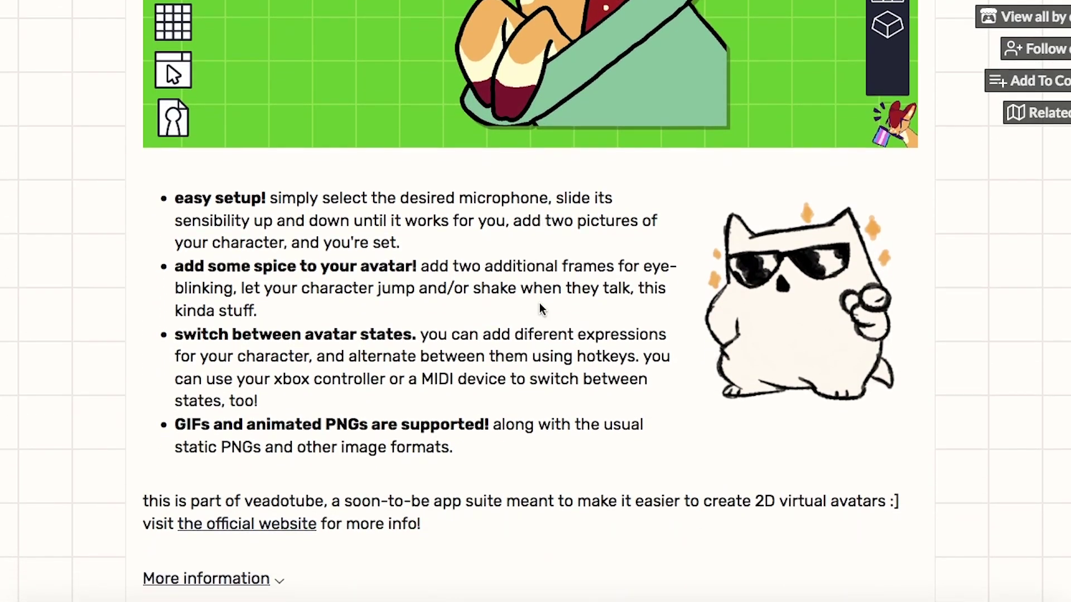
scroll(540, 309, "down", 3)
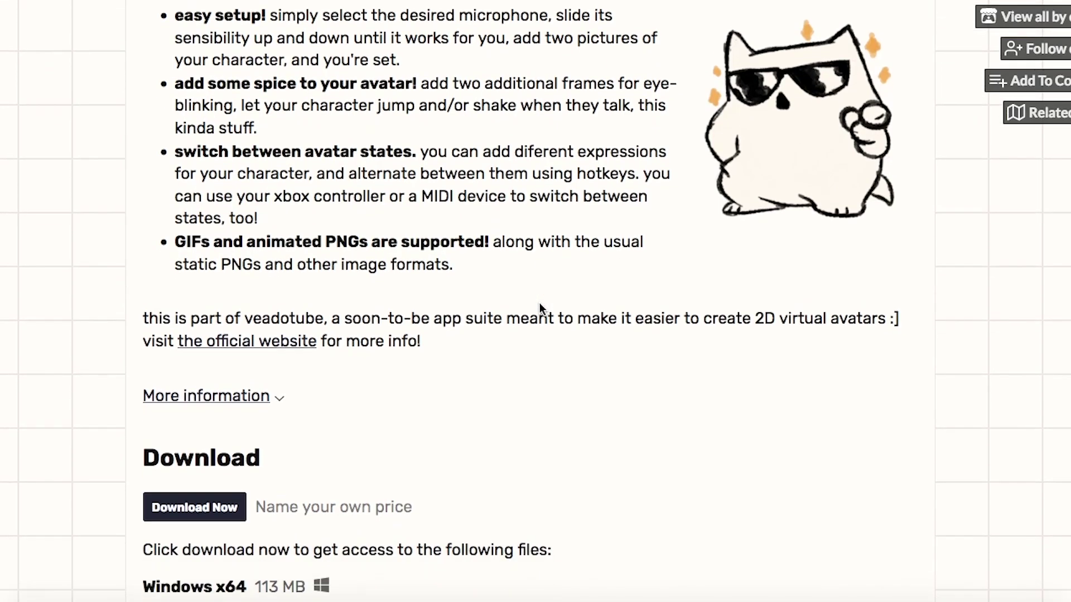
scroll(540, 305, "down", 3)
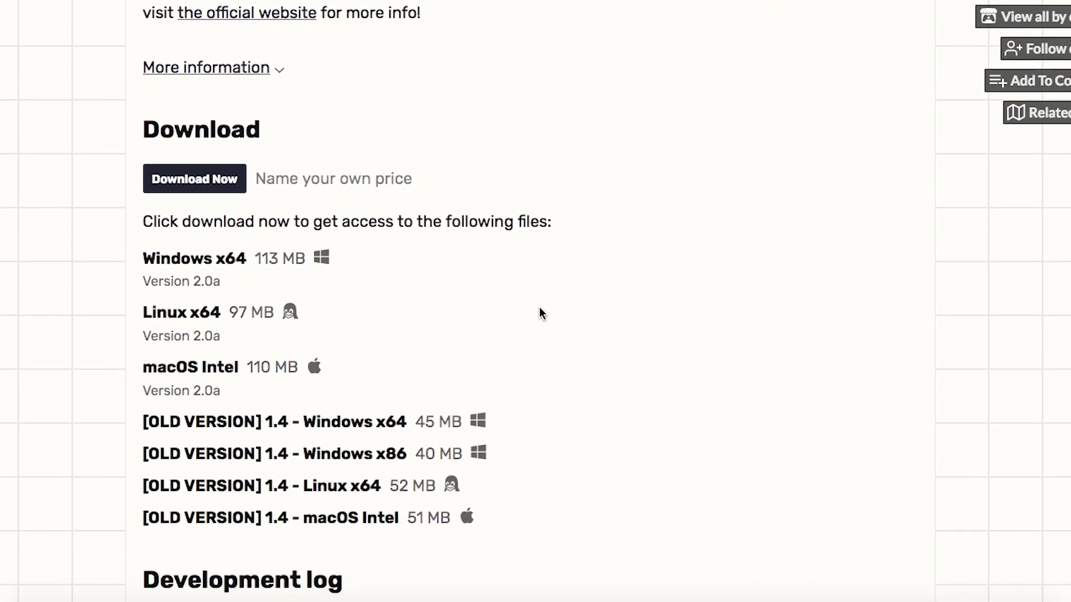
scroll(540, 308, "down", 2)
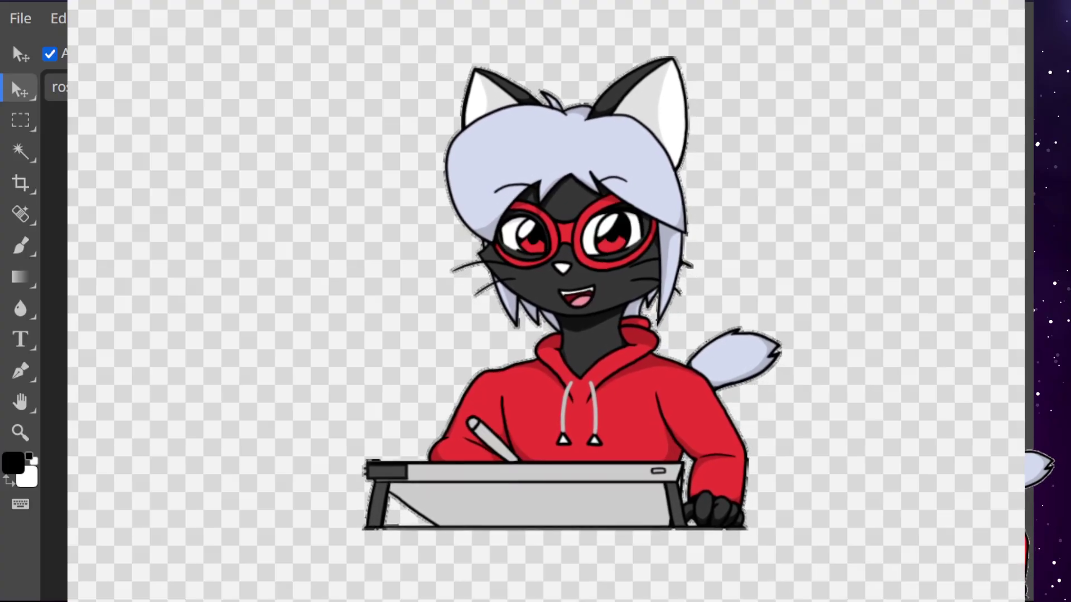
mouse_move(805, 12)
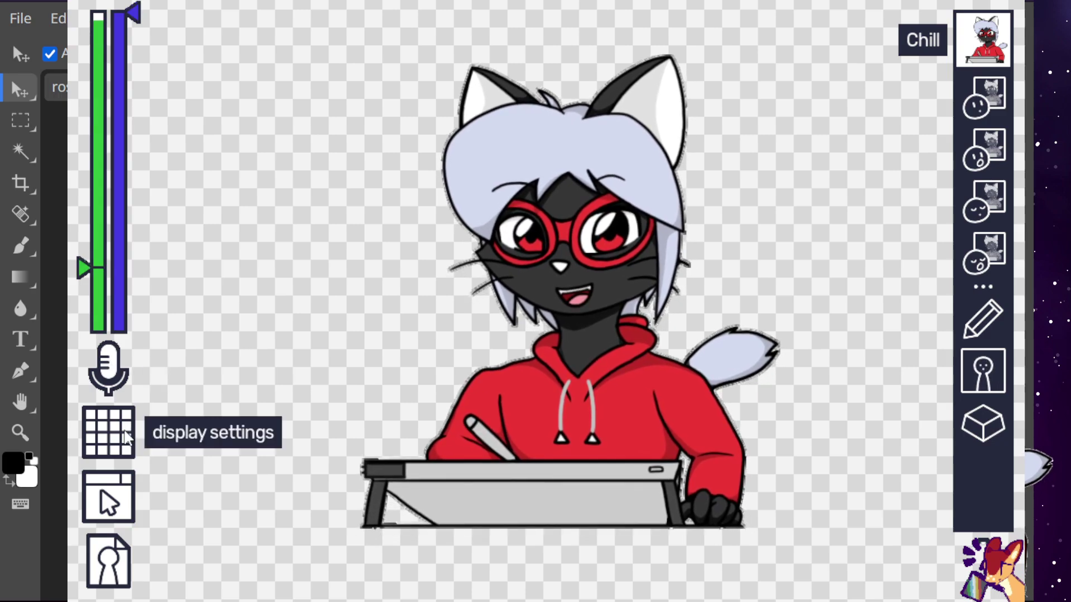
Step: In display settings, switch the avatar background to a solid colour, then back to transparent
left_click(131, 432)
left_click(360, 440)
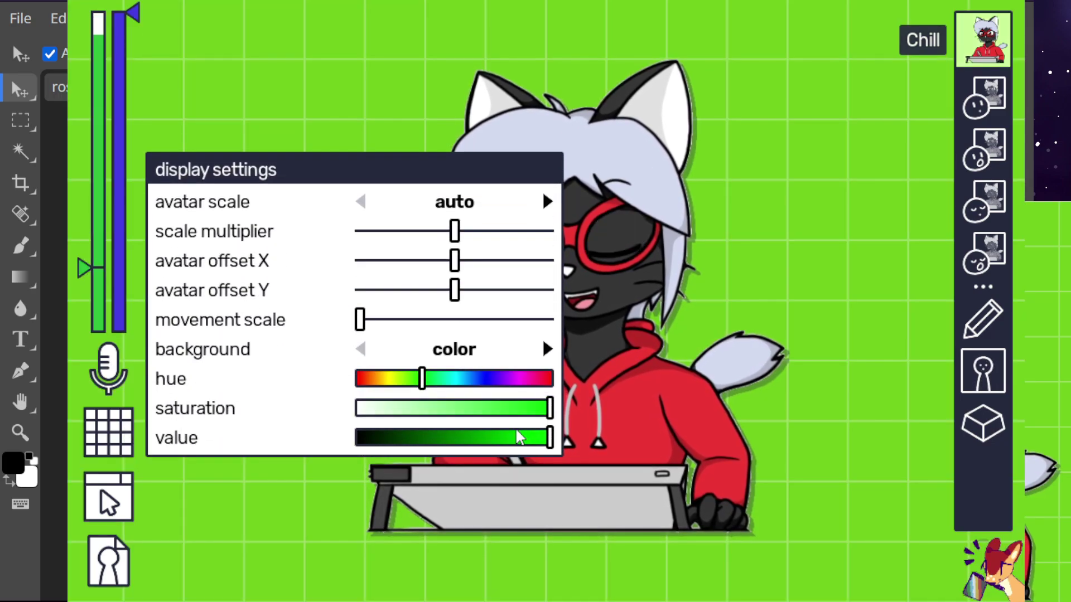
left_click(546, 349)
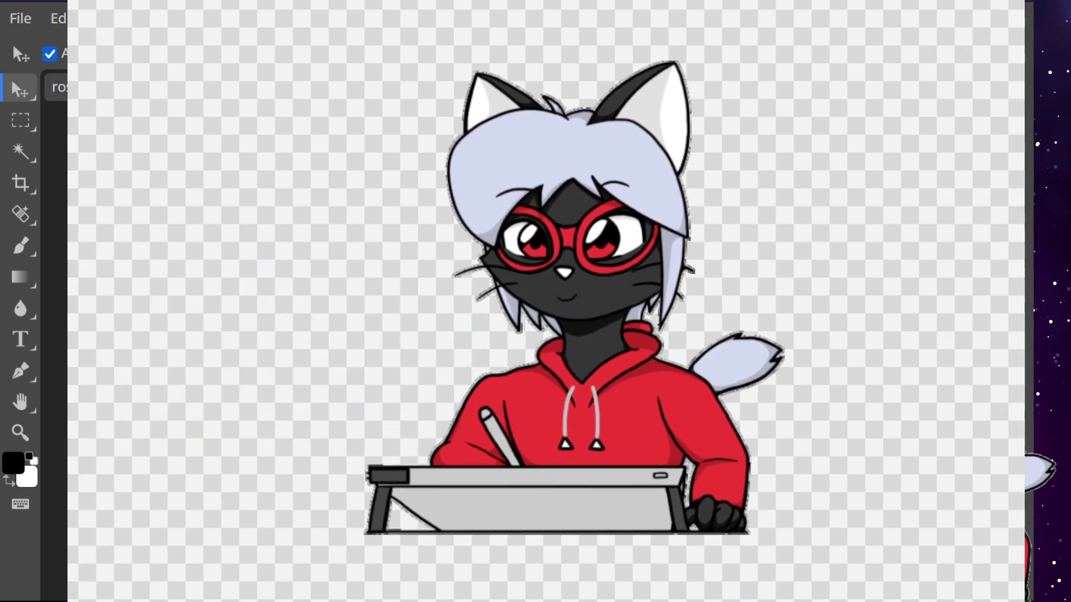
Step: Open and close the program settings, then check the avatar settings
mouse_move(296, 409)
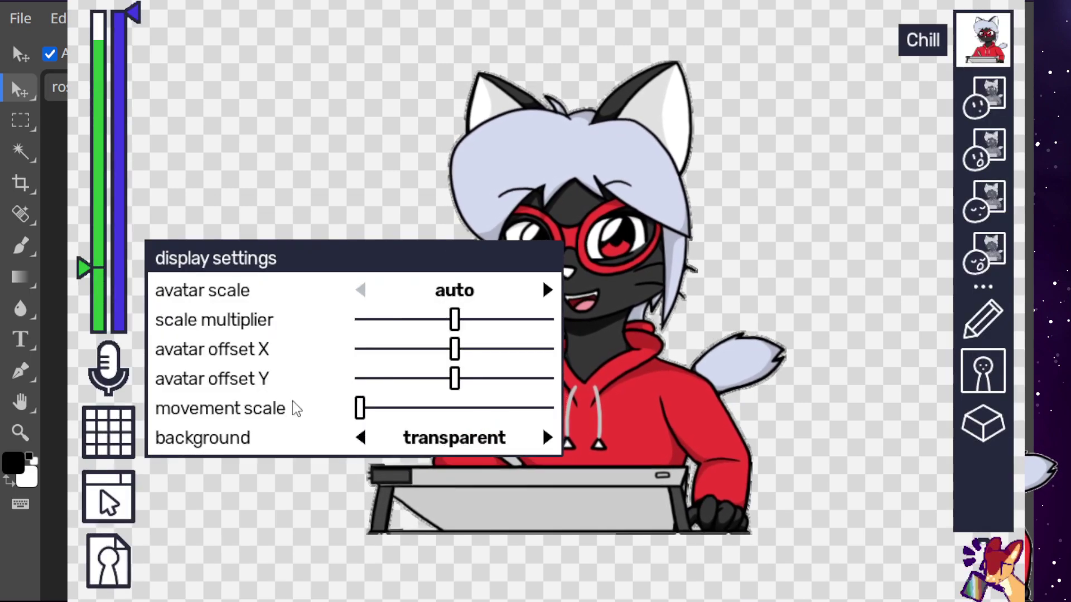
left_click(106, 502)
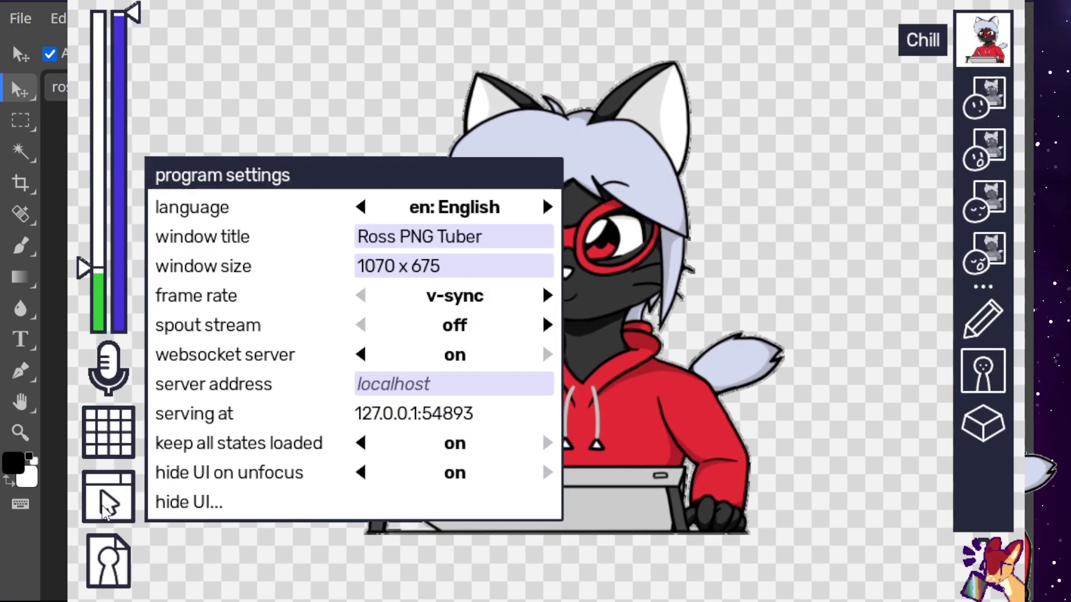
left_click(105, 511)
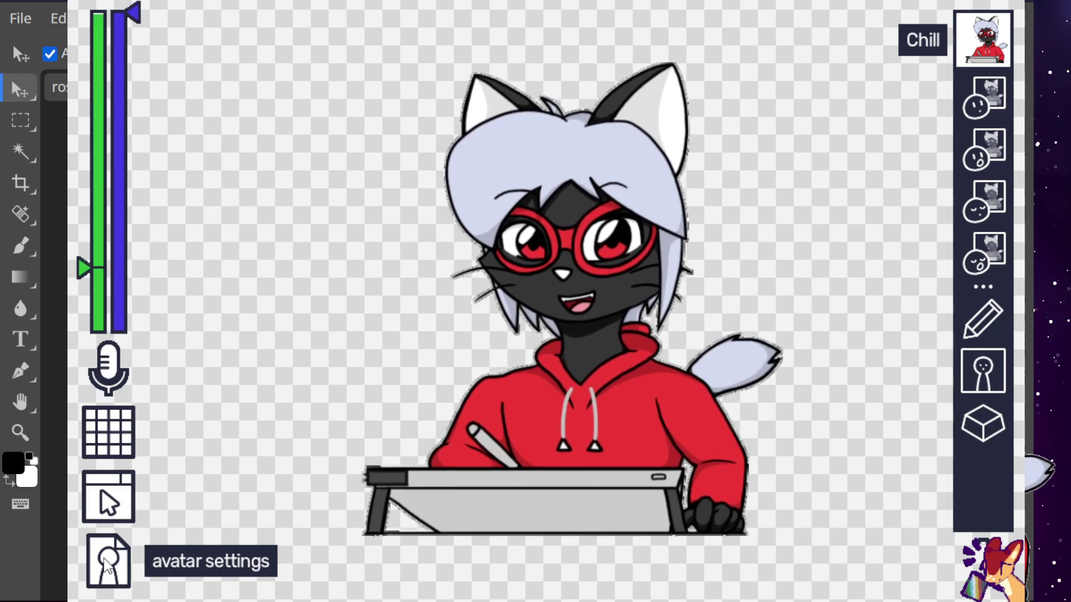
left_click(107, 566)
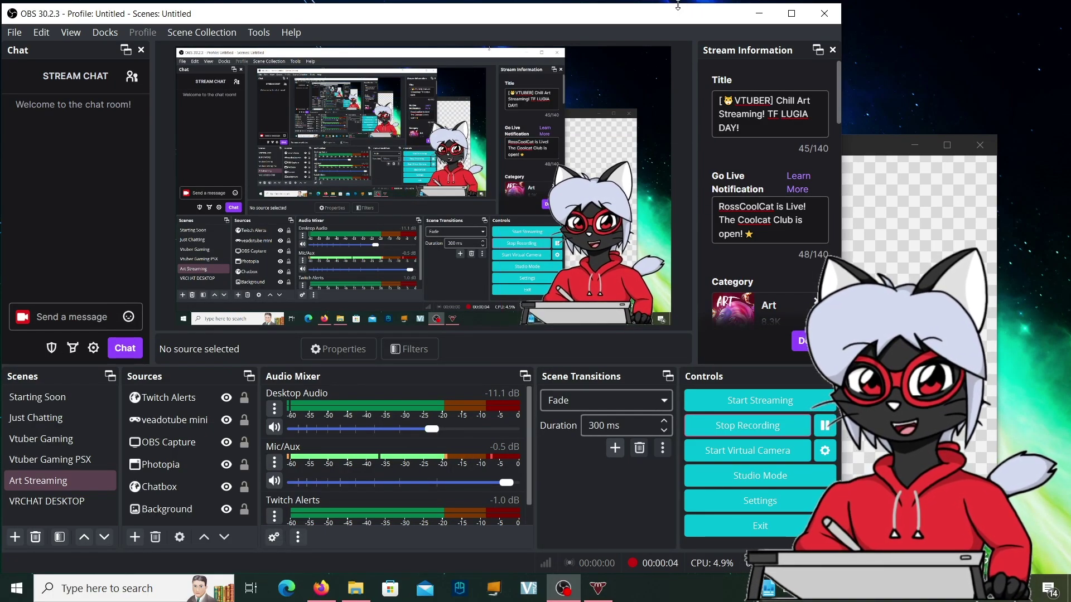
Step: Hide the veadotube mini source in the Art Streaming scene and bring up the add-source list
left_click(192, 406)
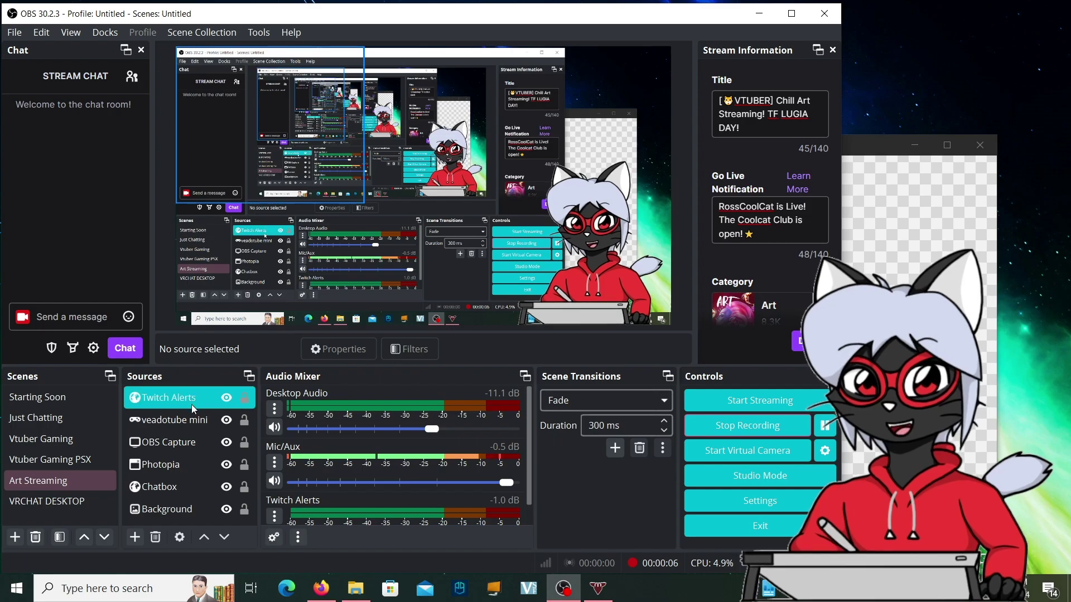
left_click(206, 463)
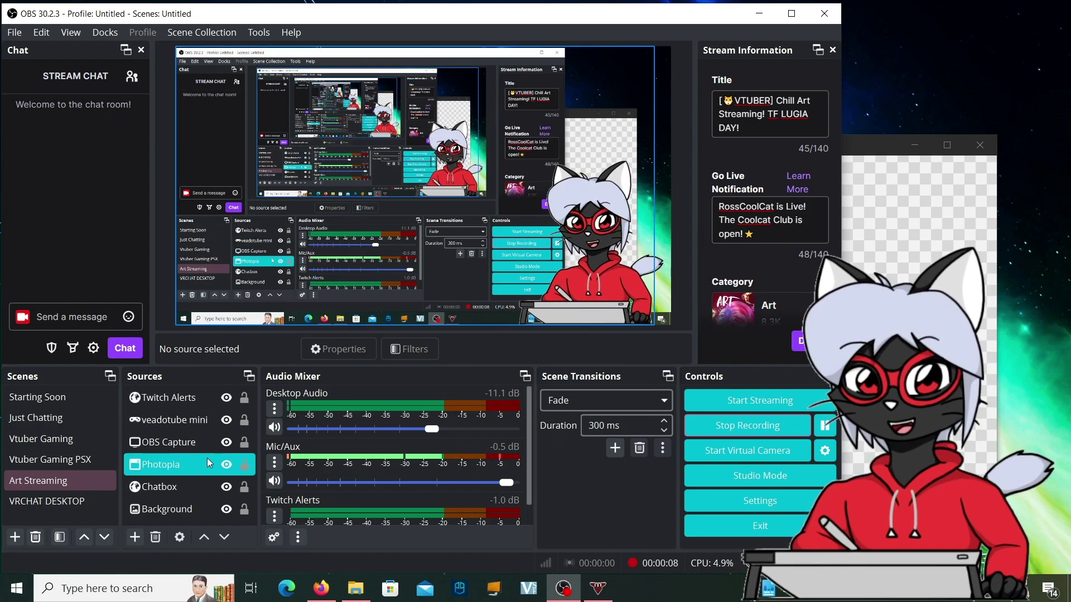
left_click(224, 419)
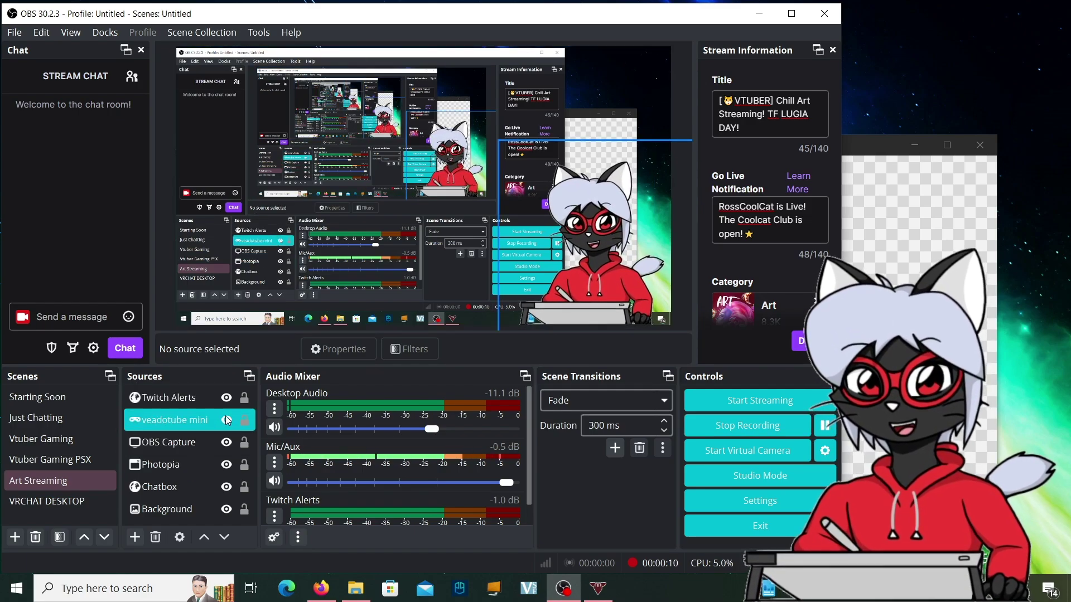
left_click(226, 420)
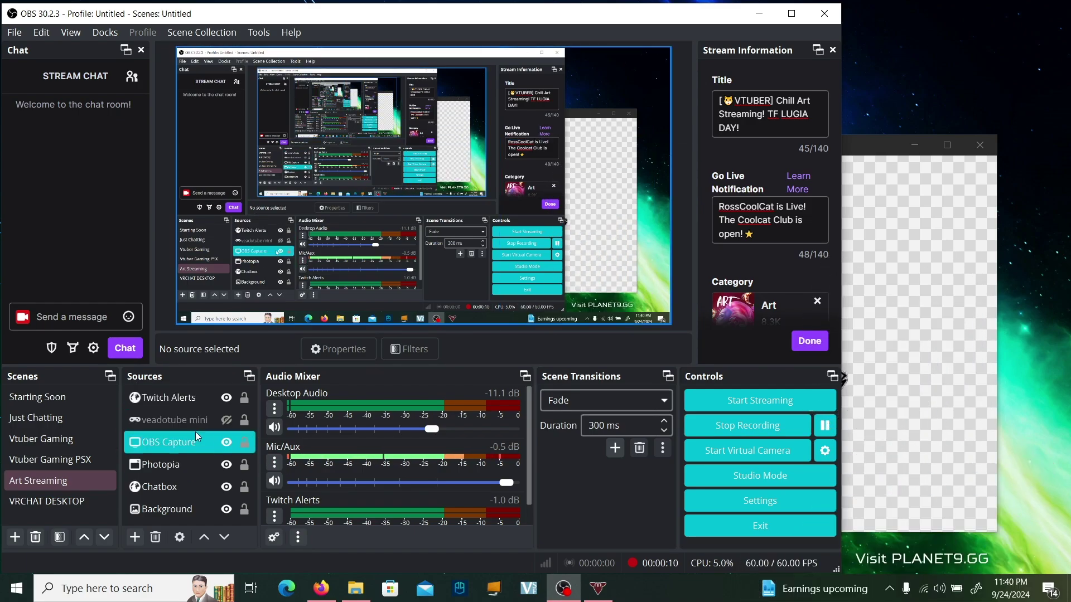
left_click(134, 538)
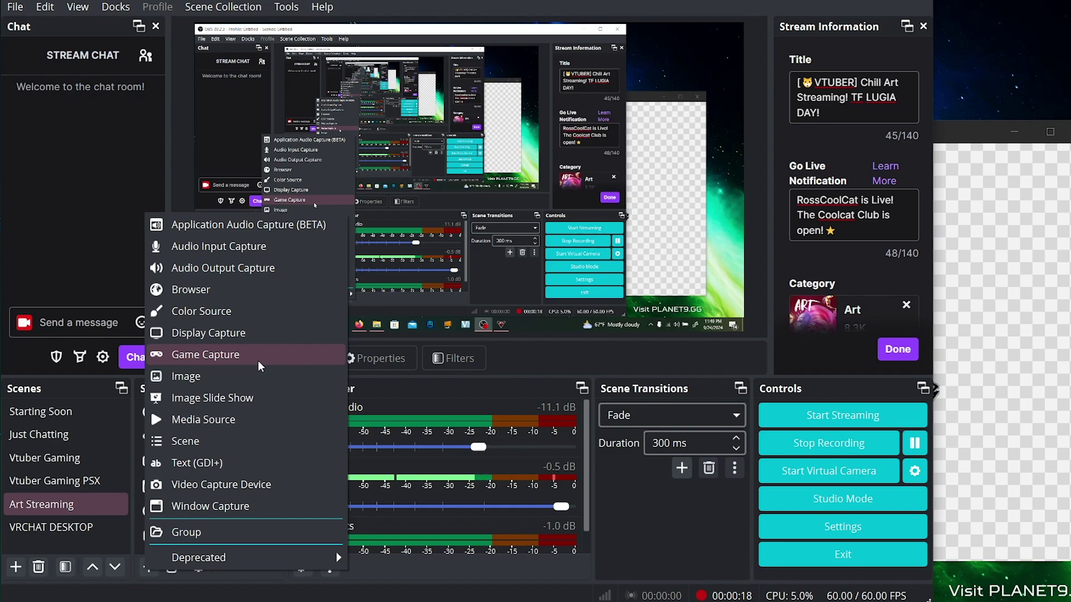
Step: Start a new Game Capture source named 'veadotube'
left_click(246, 578)
left_click(147, 568)
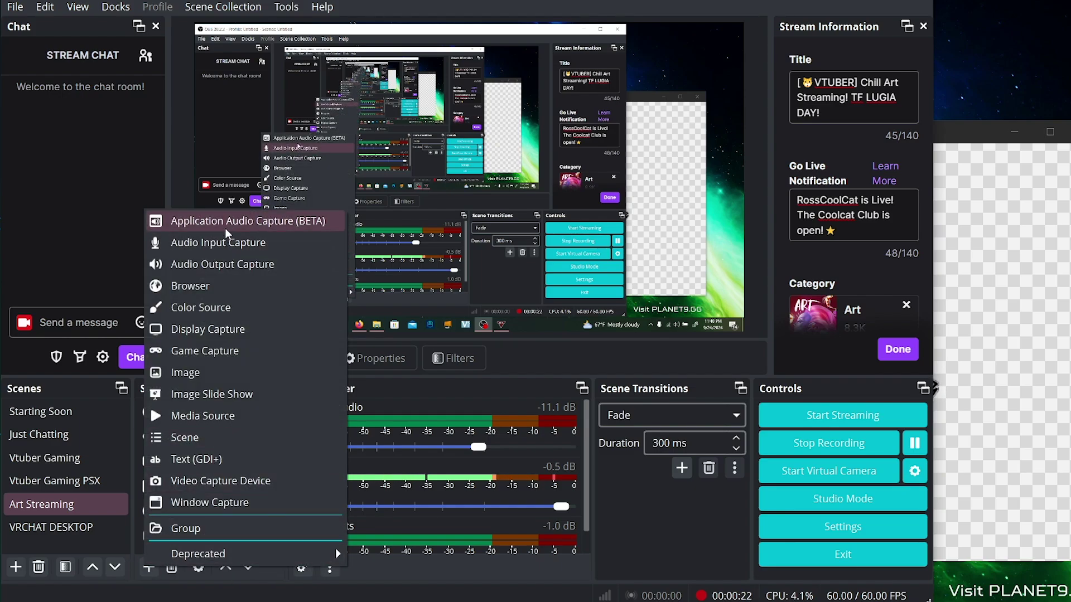
left_click(250, 349)
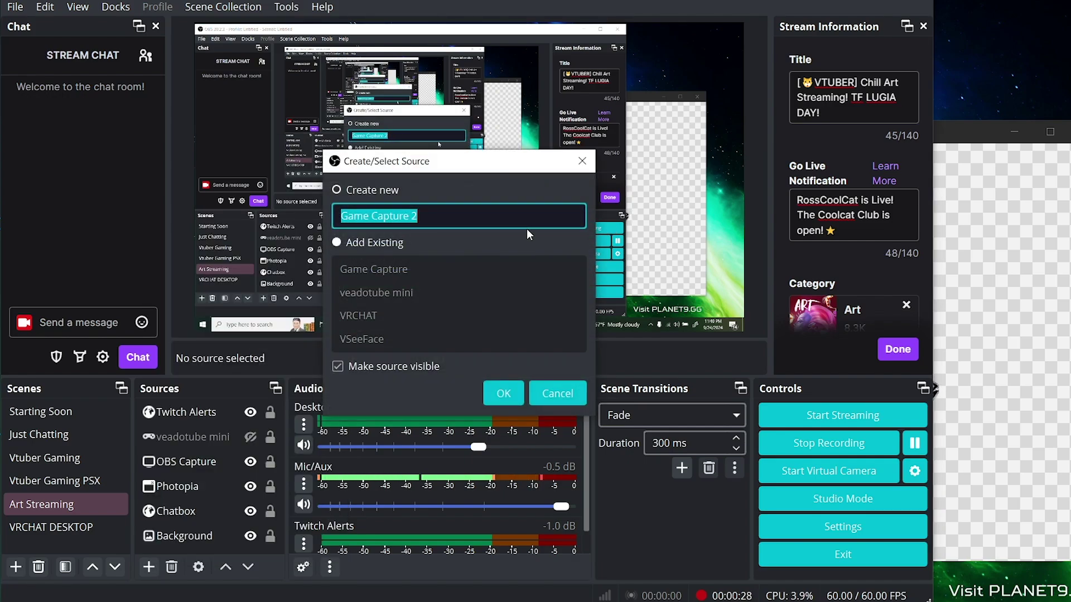
type("veadotube")
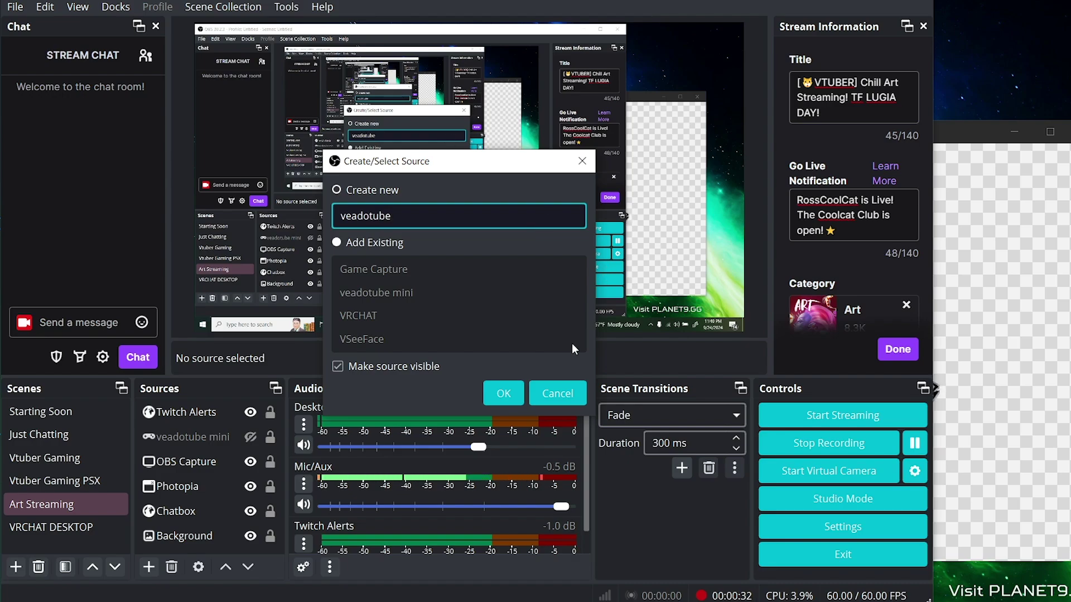
Step: Set the veadotube source to capture the veadotube mini window, with Allow Transparency and SLI/Crossfire on
left_click(507, 394)
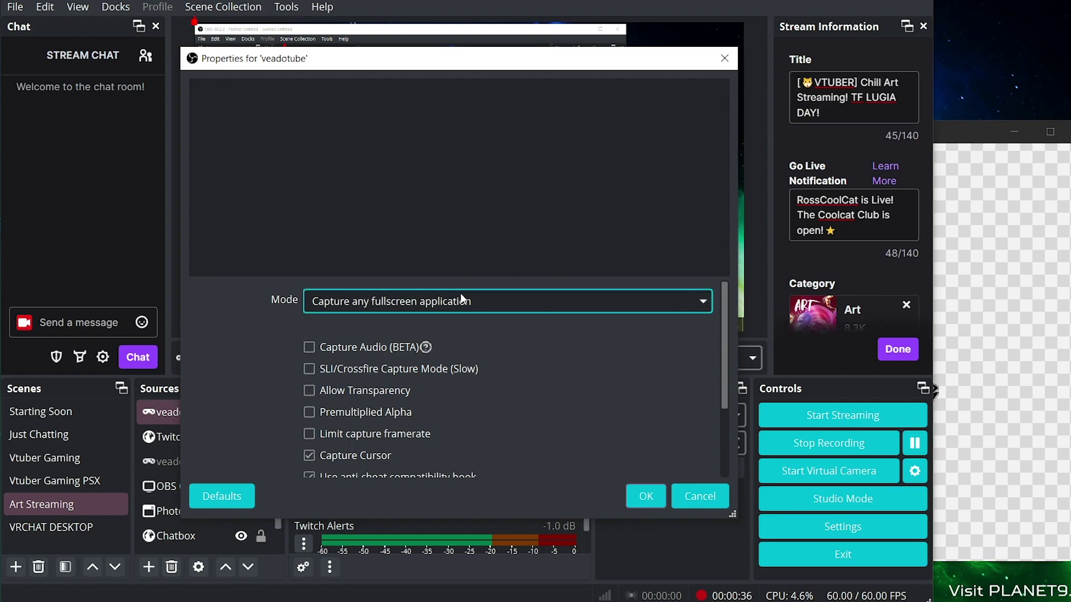
left_click(527, 302)
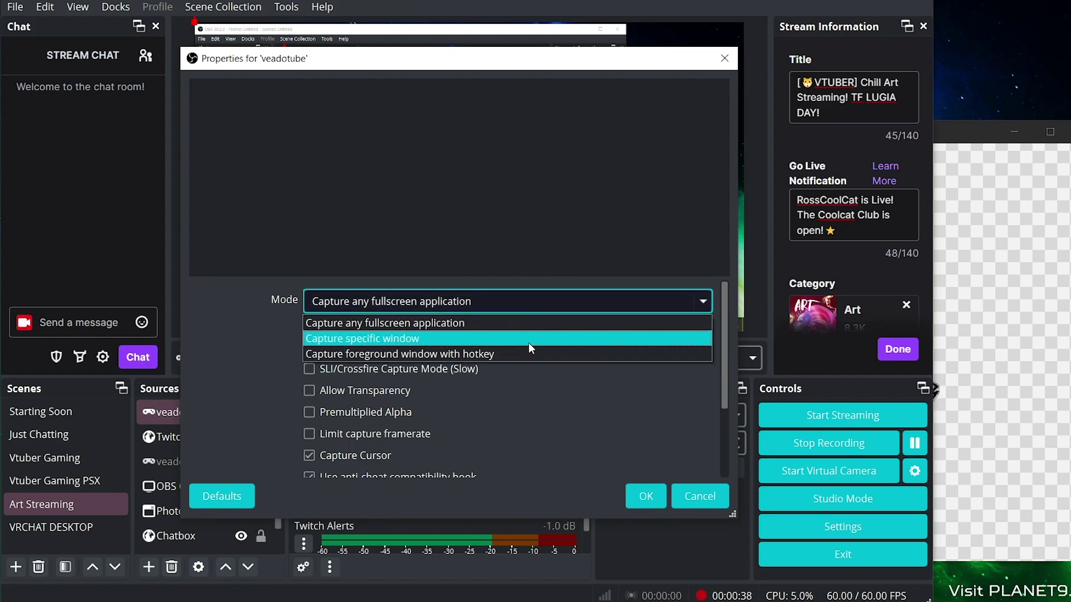
left_click(529, 342)
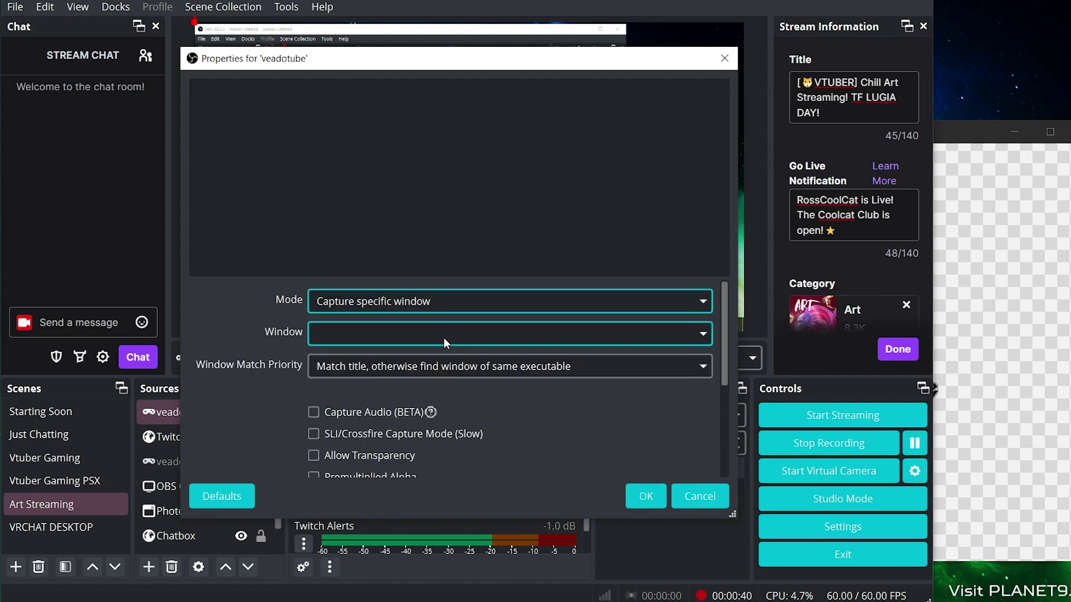
left_click(446, 338)
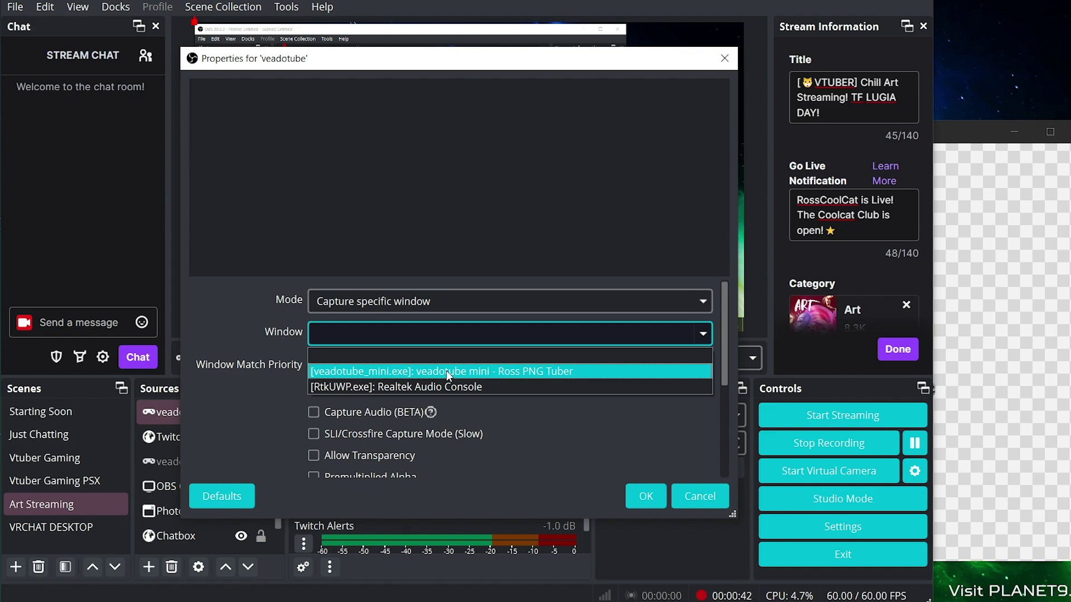
left_click(446, 371)
scroll(572, 392, "down", 2)
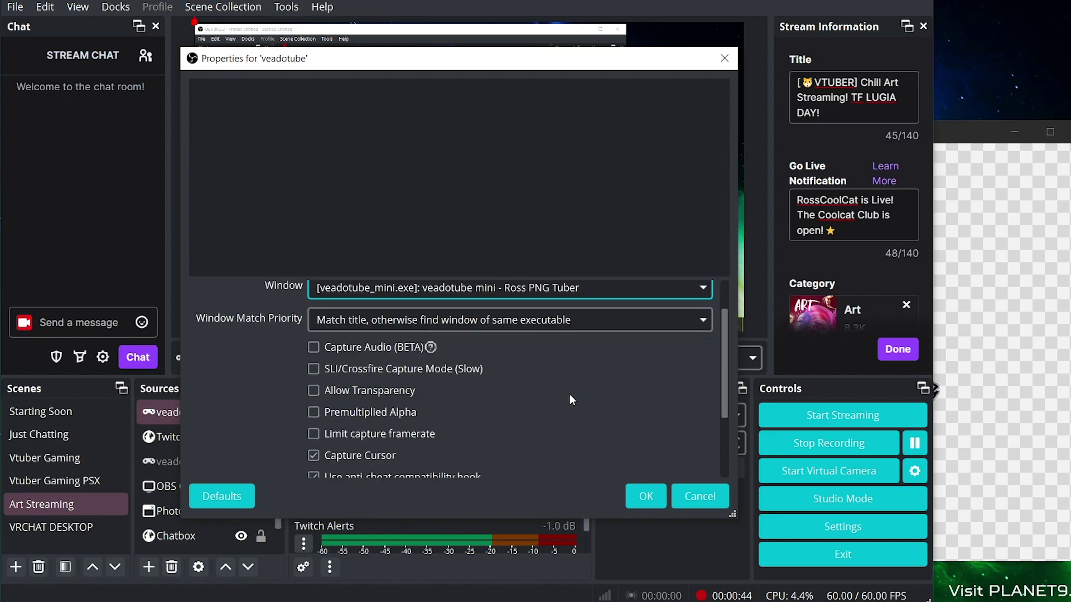
scroll(570, 394, "down", 1)
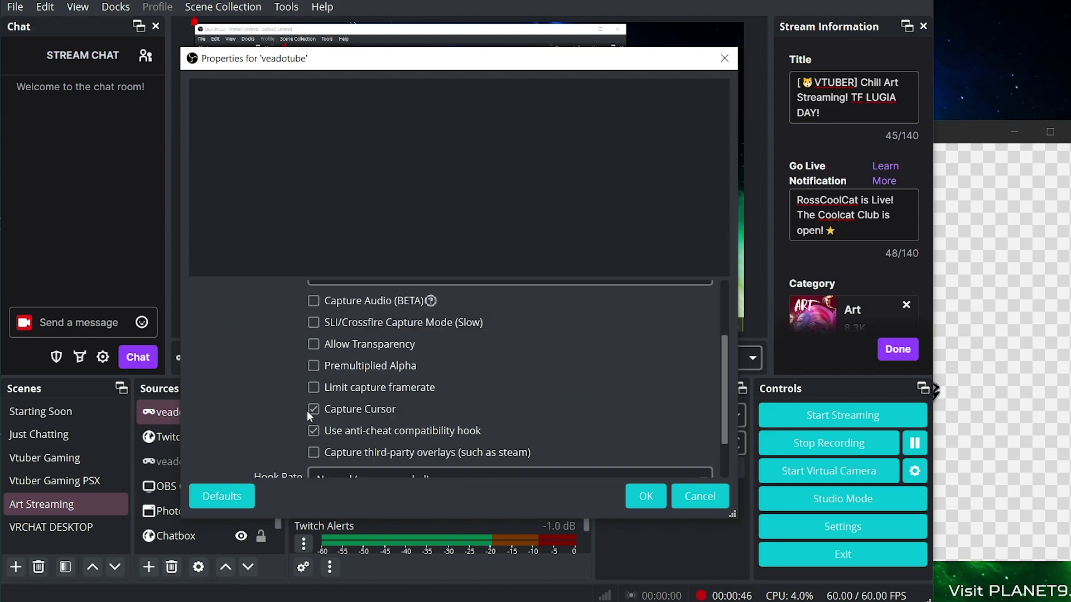
left_click(314, 343)
left_click(312, 324)
left_click(638, 498)
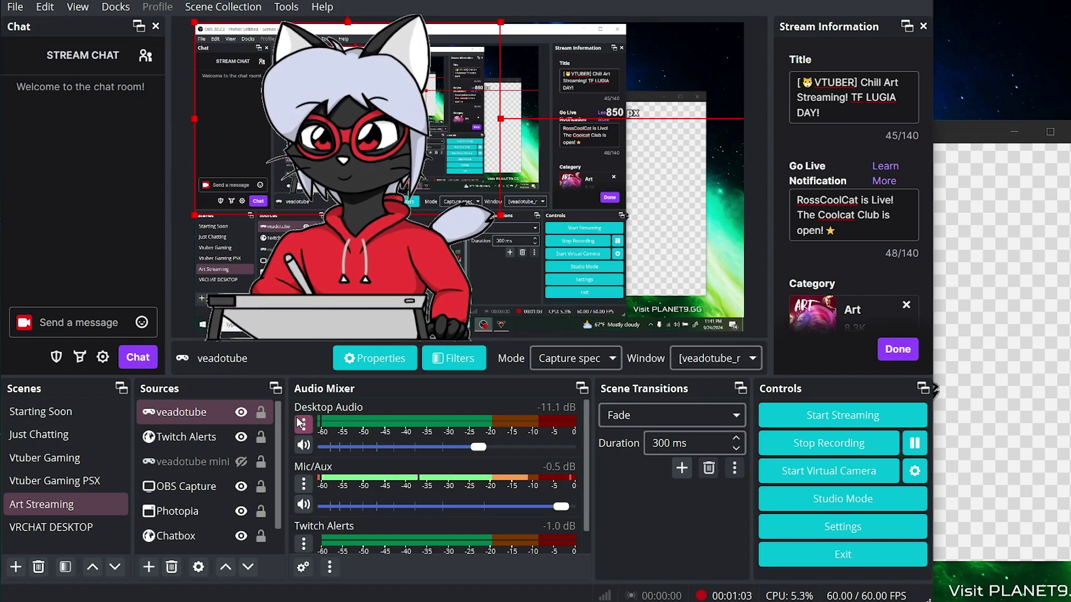
right_click(204, 412)
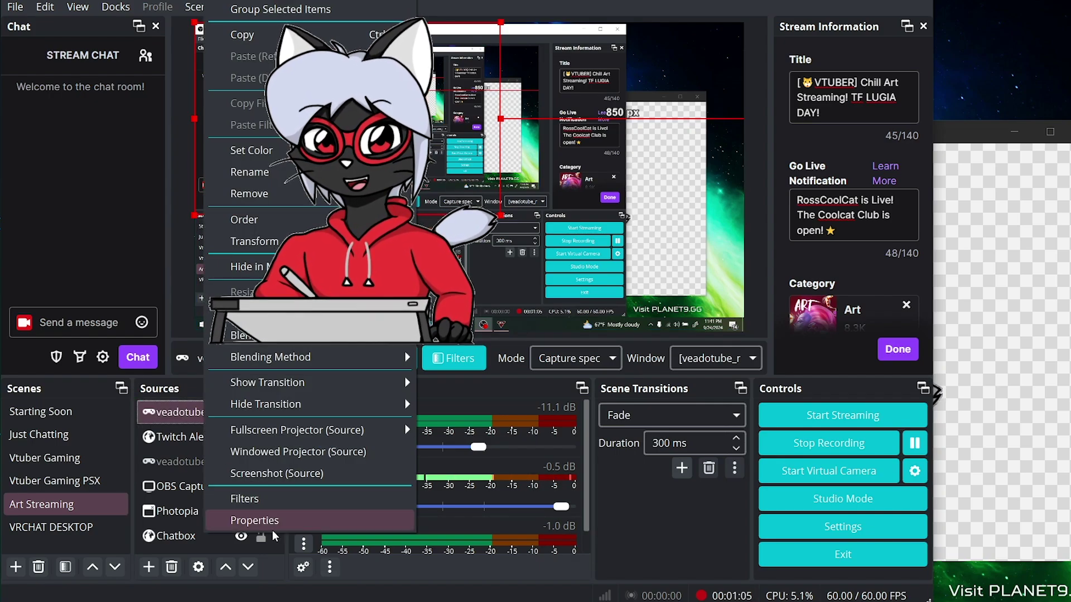
left_click(254, 520)
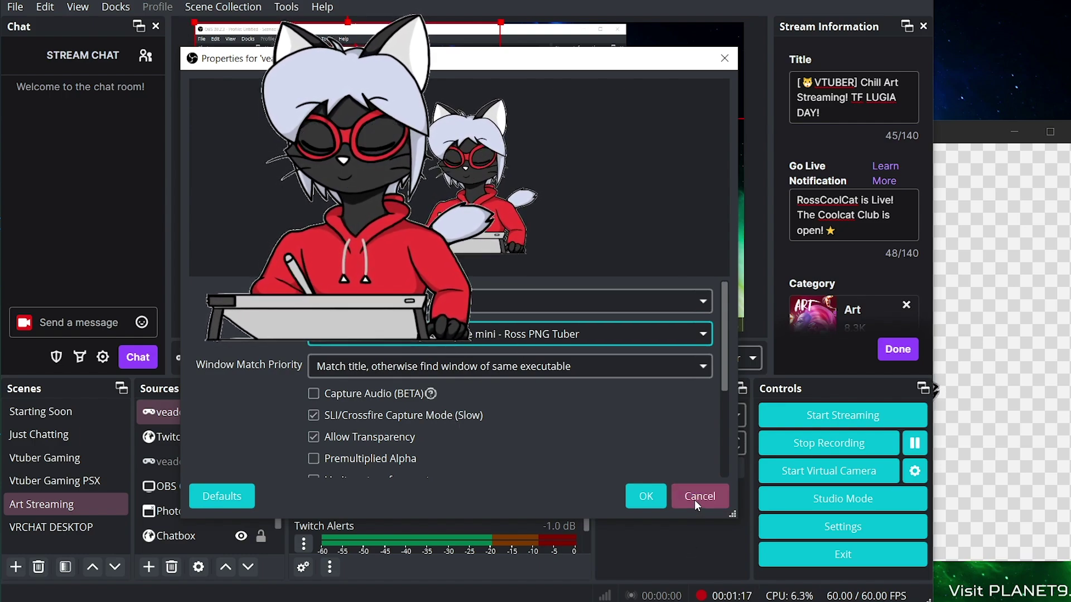
left_click(650, 504)
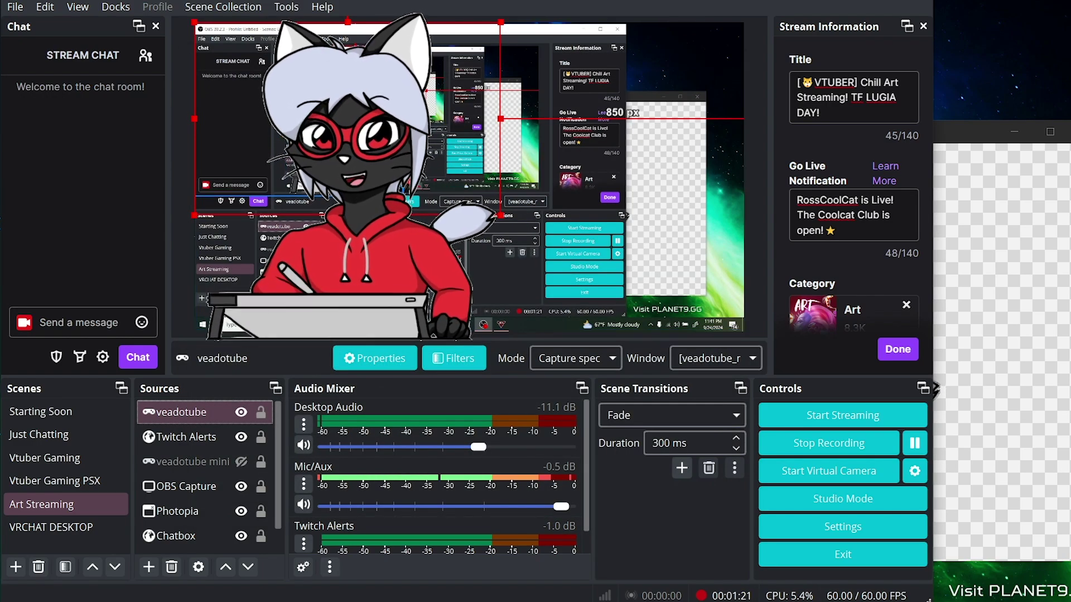
Step: Crop empty space off the character's left and right, and place it in the bottom-right corner
left_click_drag(357, 167, 600, 248)
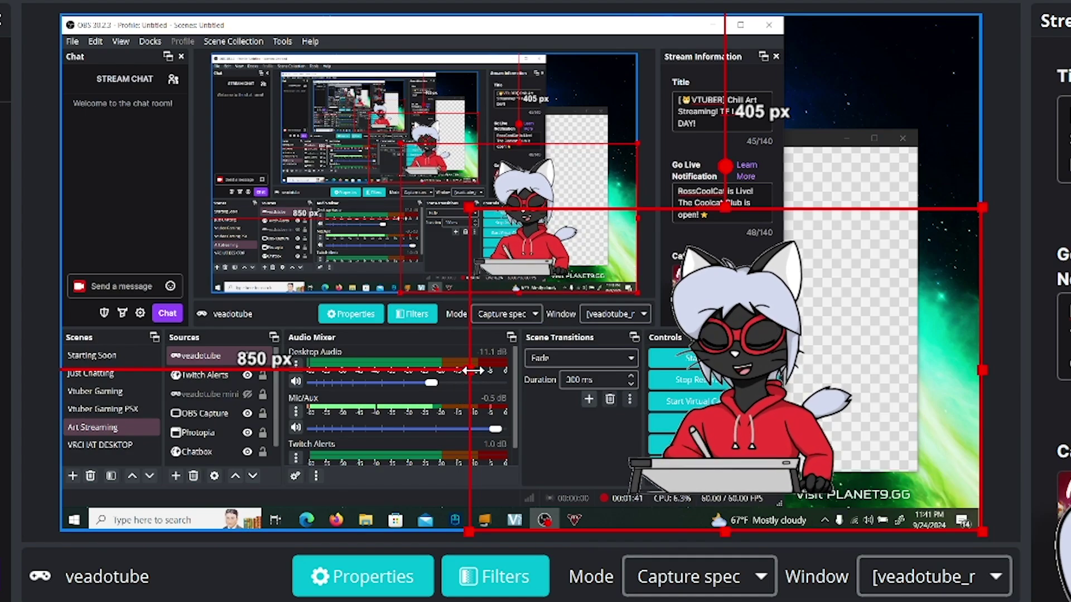
left_click_drag(472, 370, 502, 368)
left_click_drag(572, 381, 581, 382)
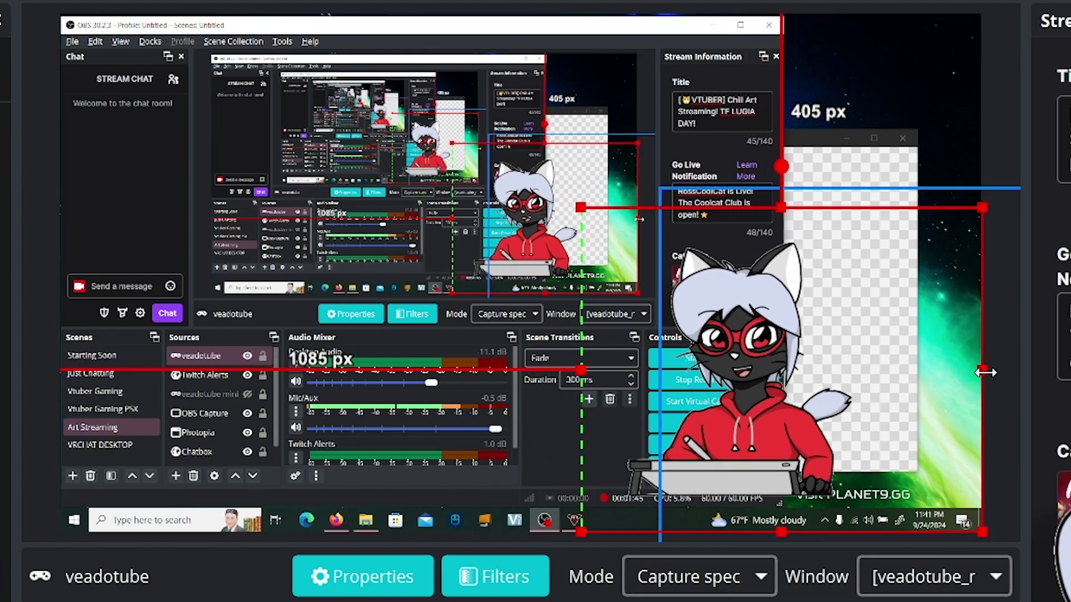
left_click_drag(986, 383, 940, 383)
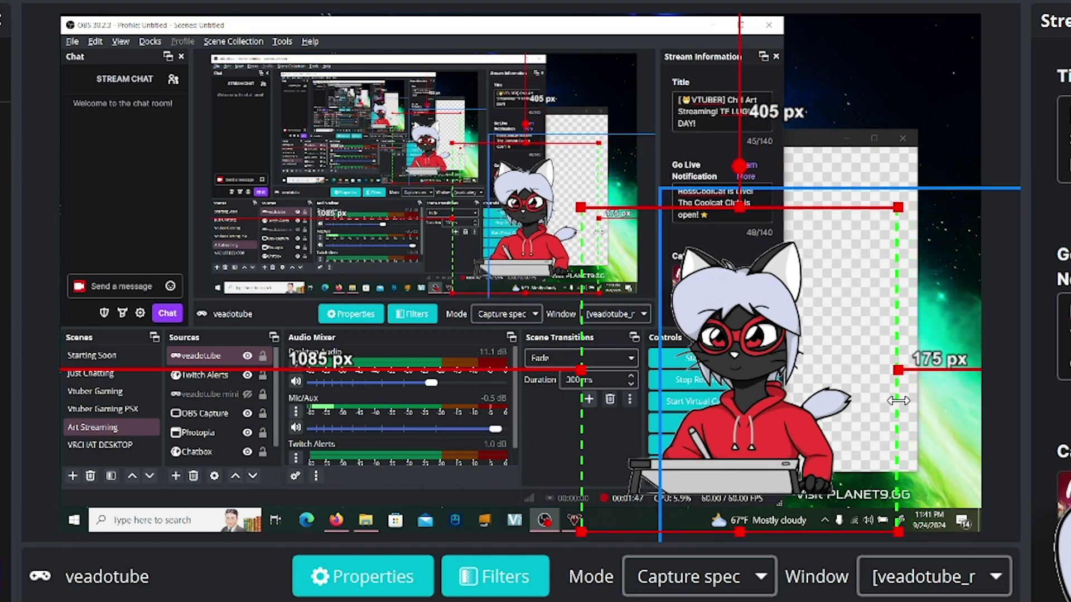
left_click_drag(755, 413, 859, 442)
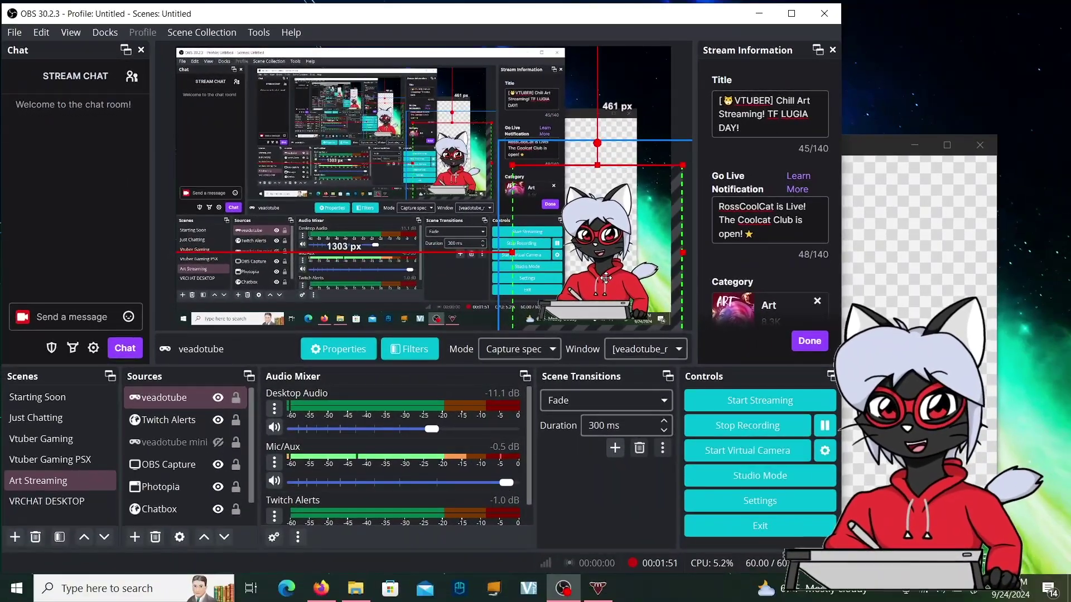
left_click(210, 396)
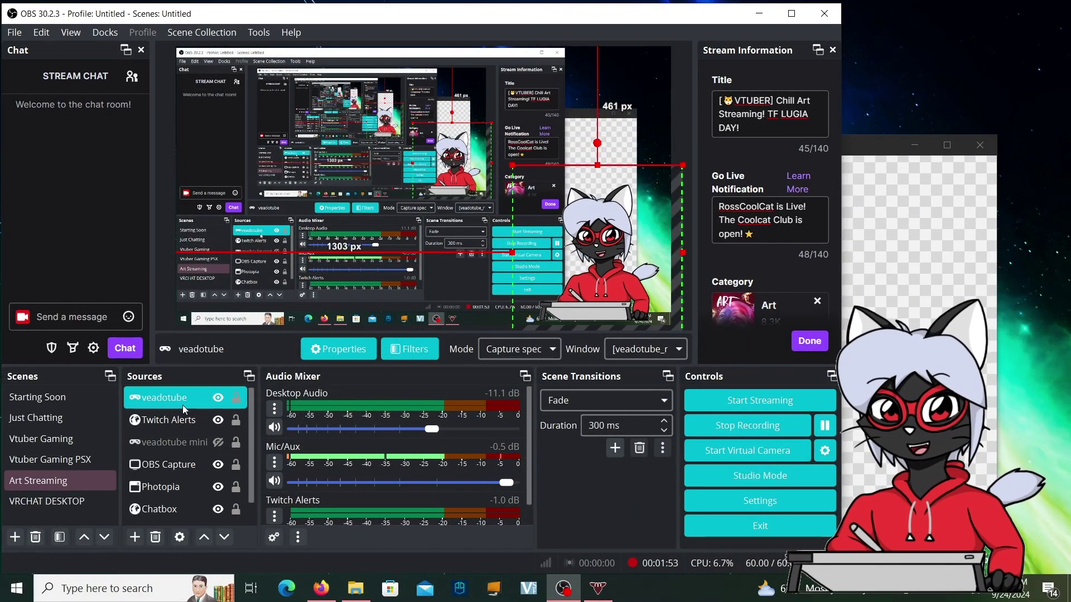